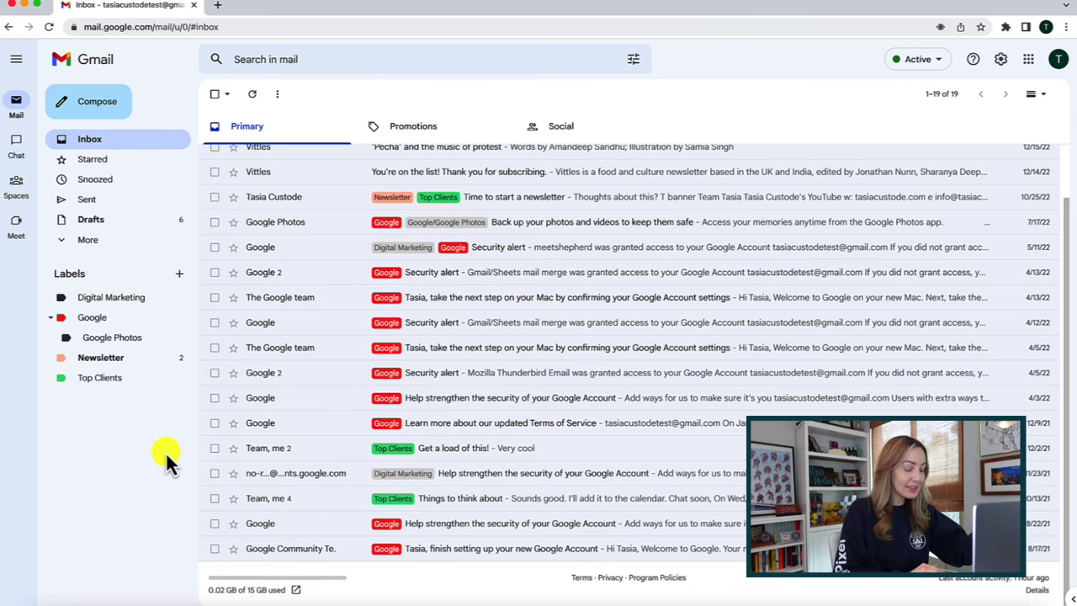
Mute the "Things to think about" conversation labelled Top Clients and expand the full folder list.
{"action": "left_click", "coordinate": [214, 499]}
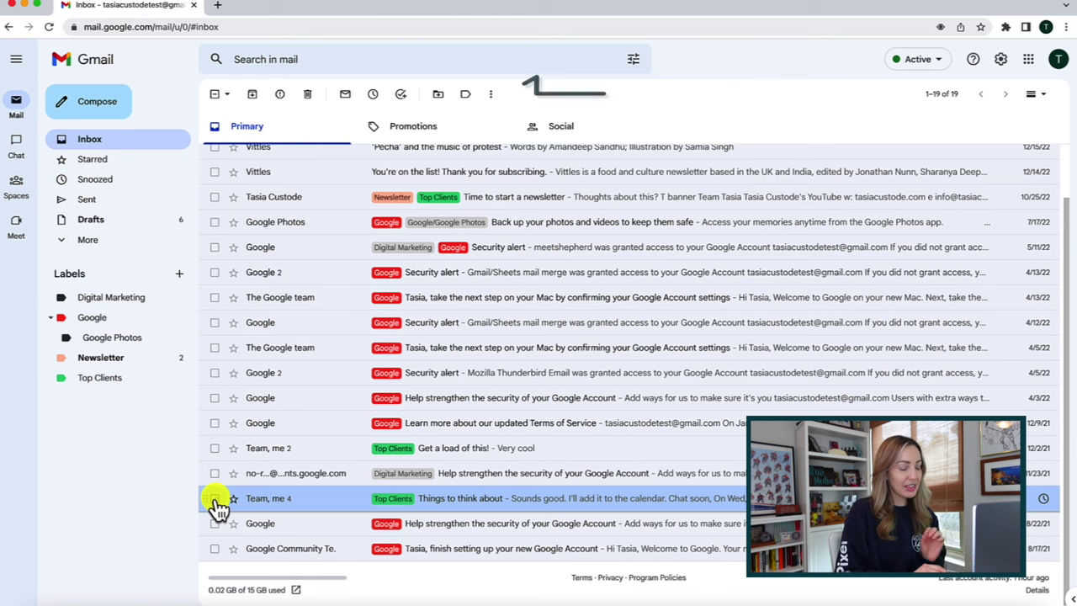
{"action": "left_click", "coordinate": [493, 95]}
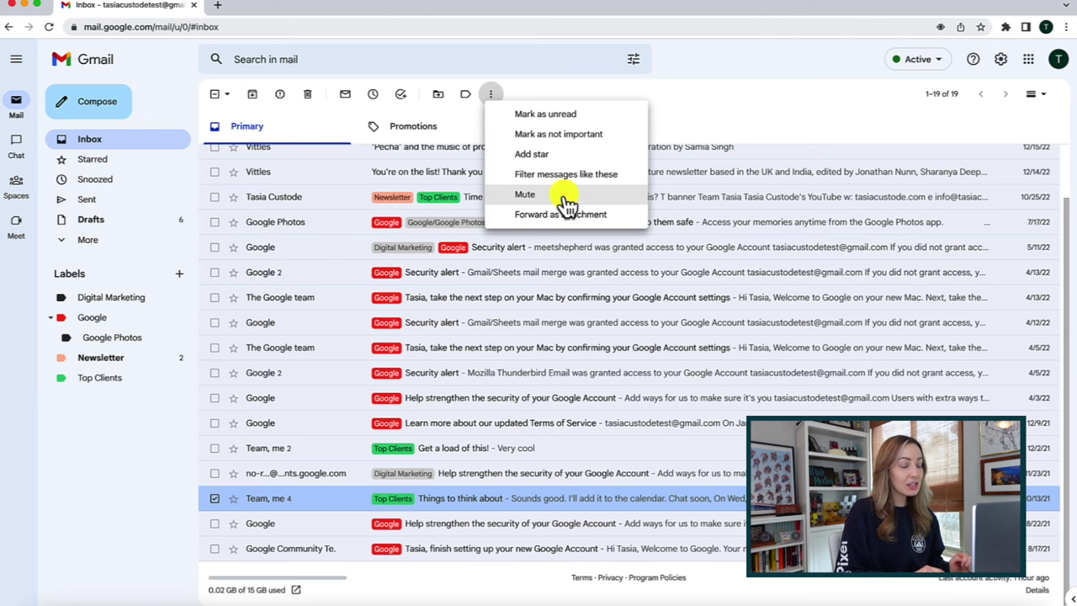
{"action": "left_click", "coordinate": [525, 194]}
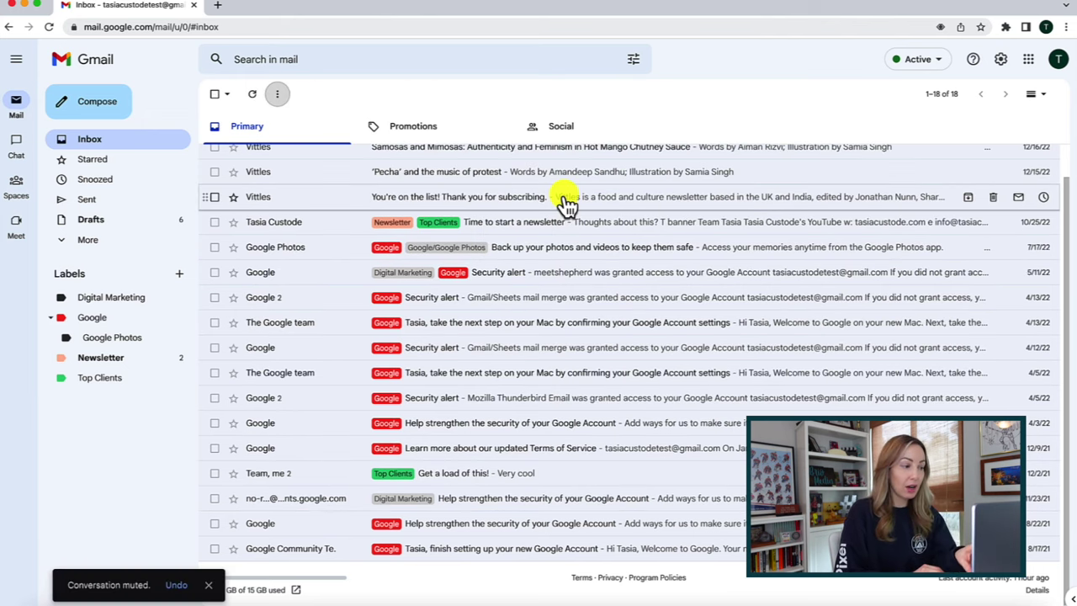
{"action": "left_click", "coordinate": [80, 244]}
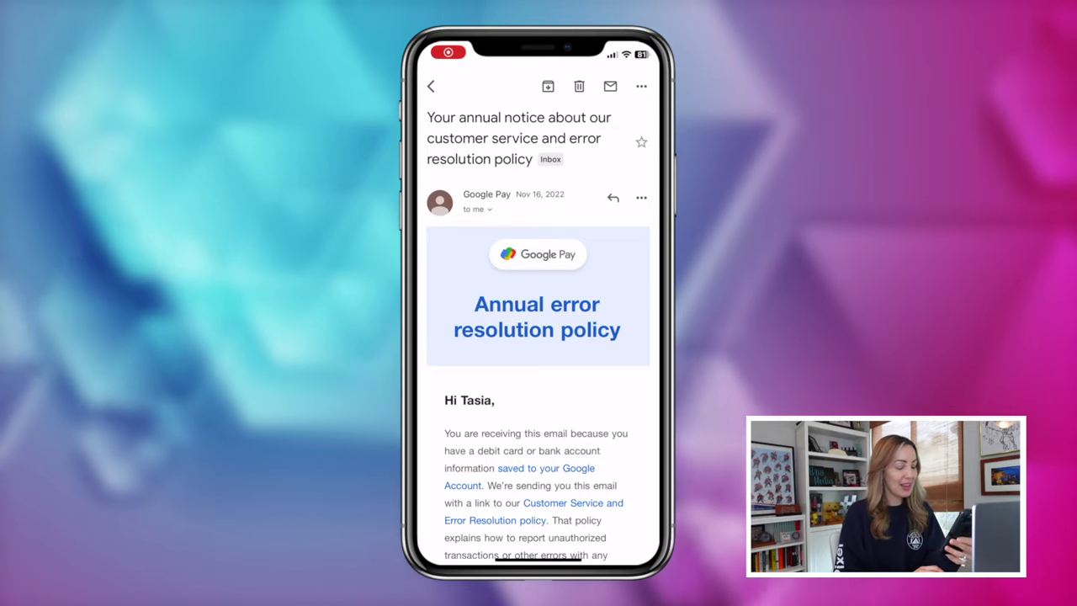
Open the message options of the Google Pay annual notice email in the Gmail mobile app.
{"action": "left_click", "coordinate": [641, 86]}
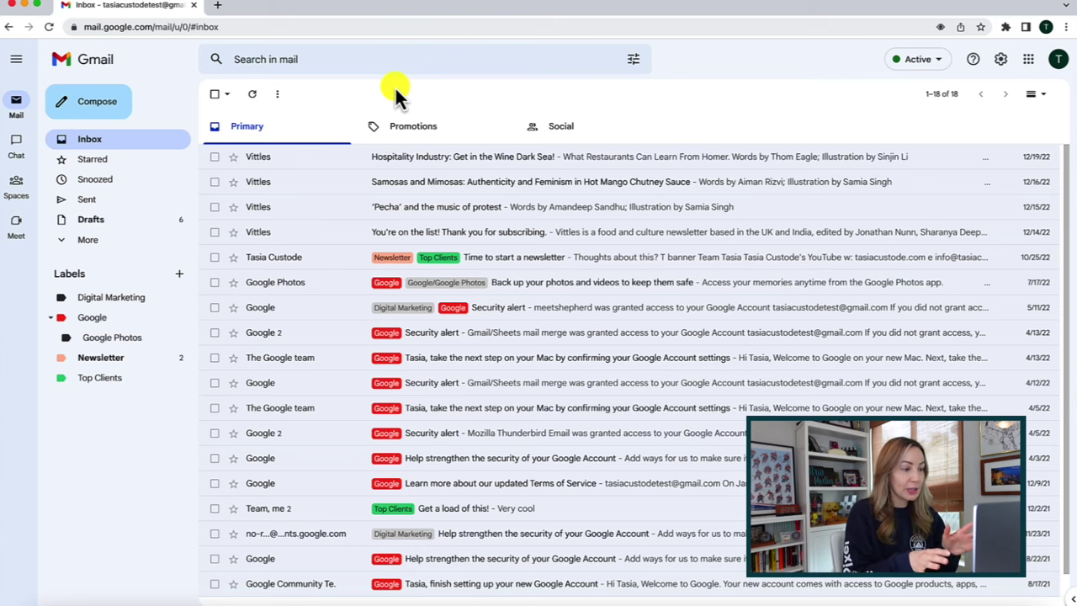
Search the mail for the Vittles newsletter's sender address and filter the results to messages from that sender.
{"action": "left_click", "coordinate": [261, 61]}
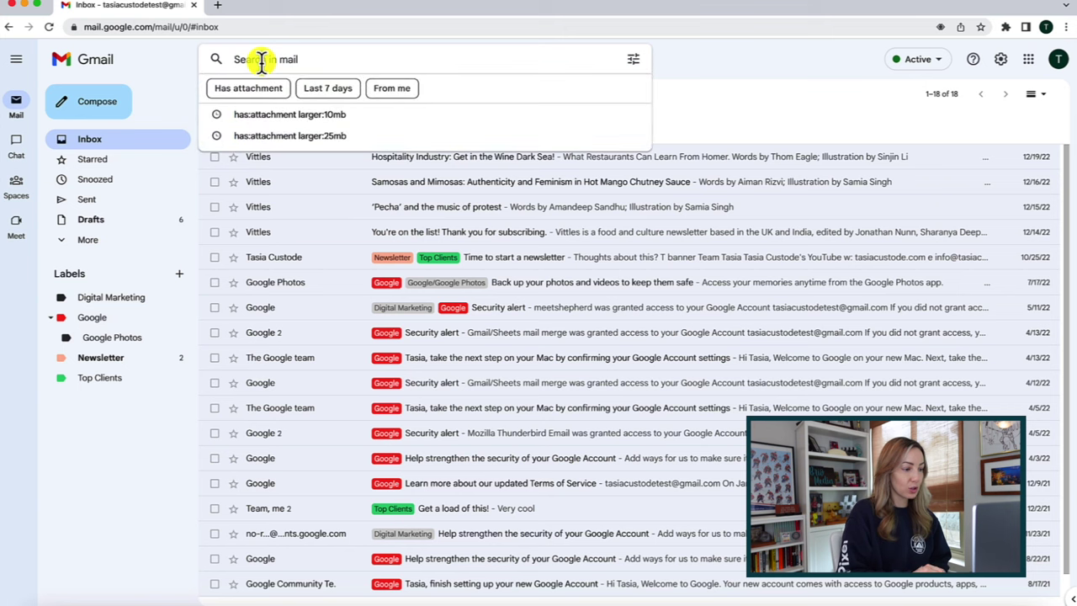
{"action": "key", "text": "super+v"}
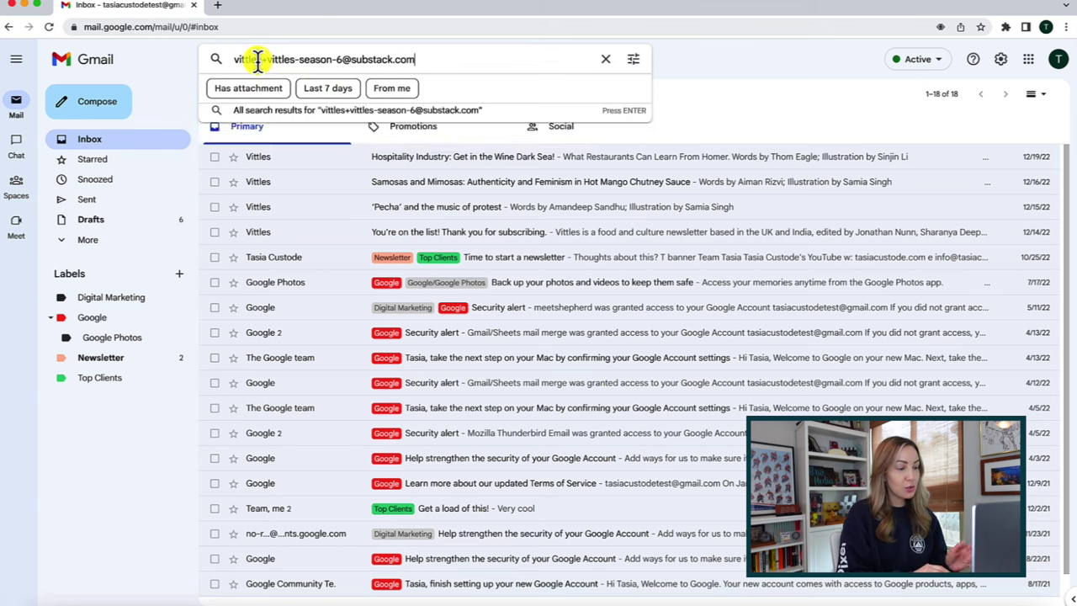
{"action": "key", "text": "Return"}
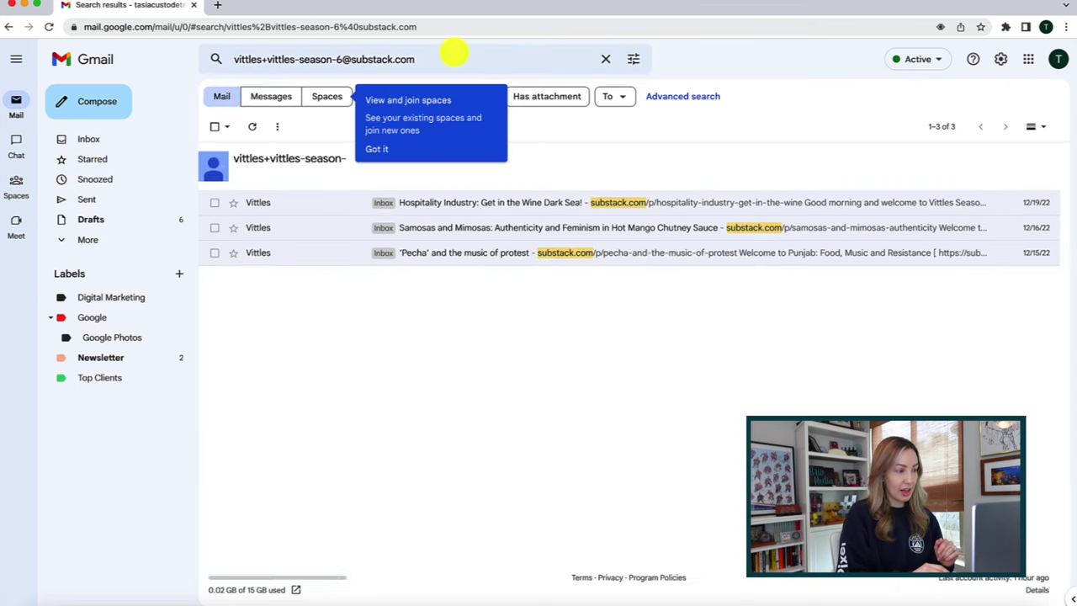
{"action": "left_click", "coordinate": [374, 153]}
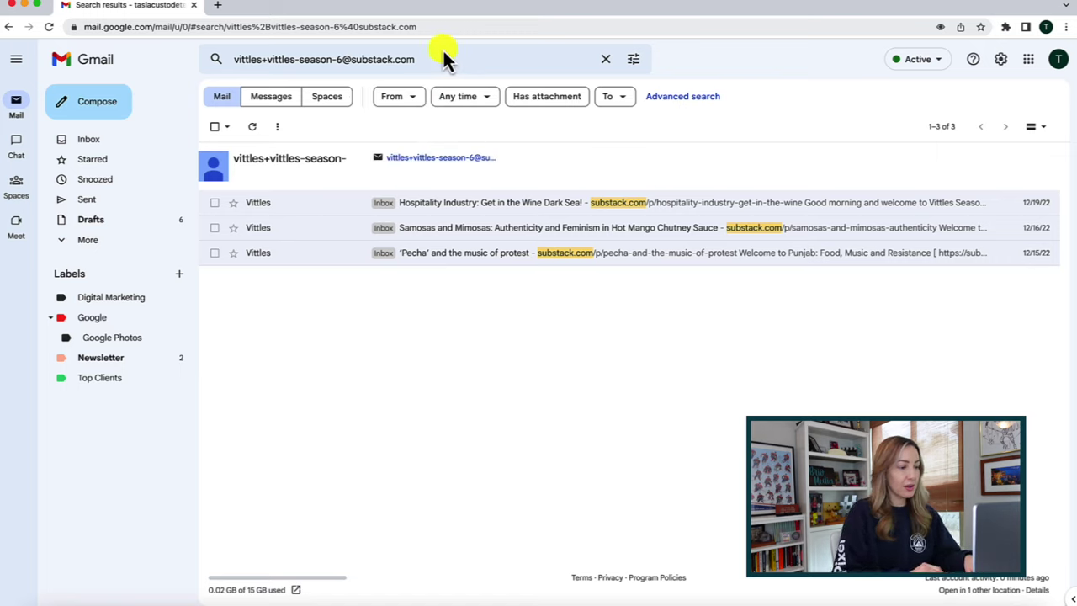
{"action": "left_click", "coordinate": [402, 99]}
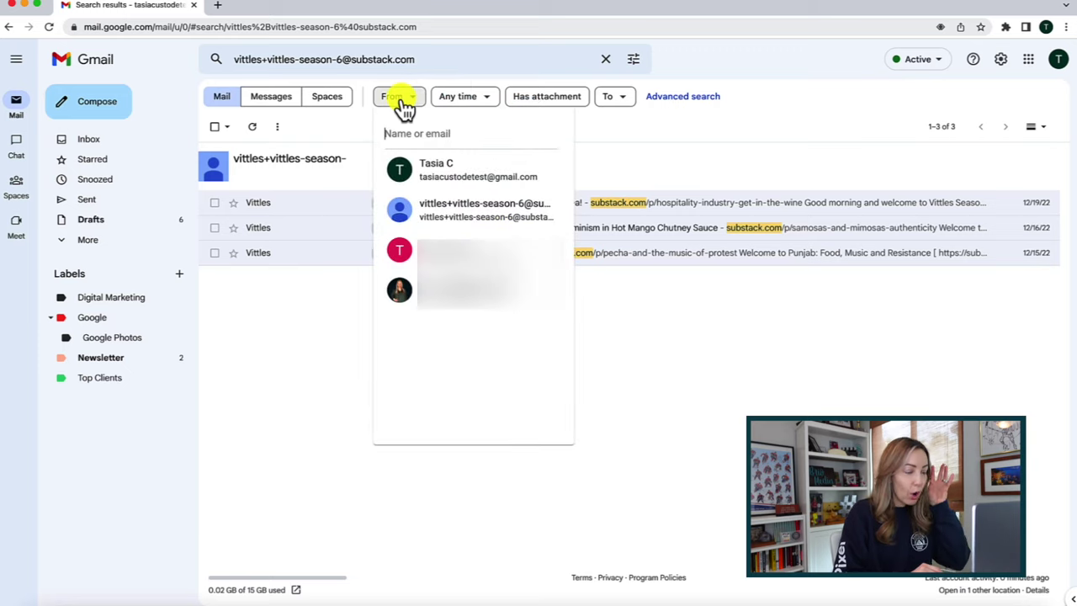
{"action": "left_click", "coordinate": [450, 218]}
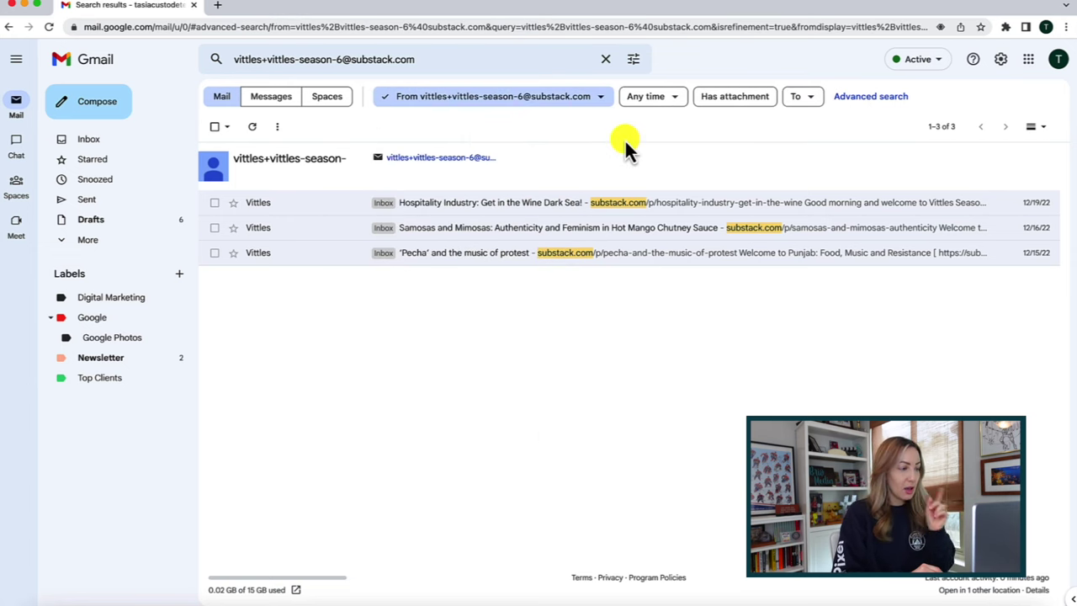
Archive all the Vittles emails in the search results and open the All Mail folder.
{"action": "left_click", "coordinate": [227, 128]}
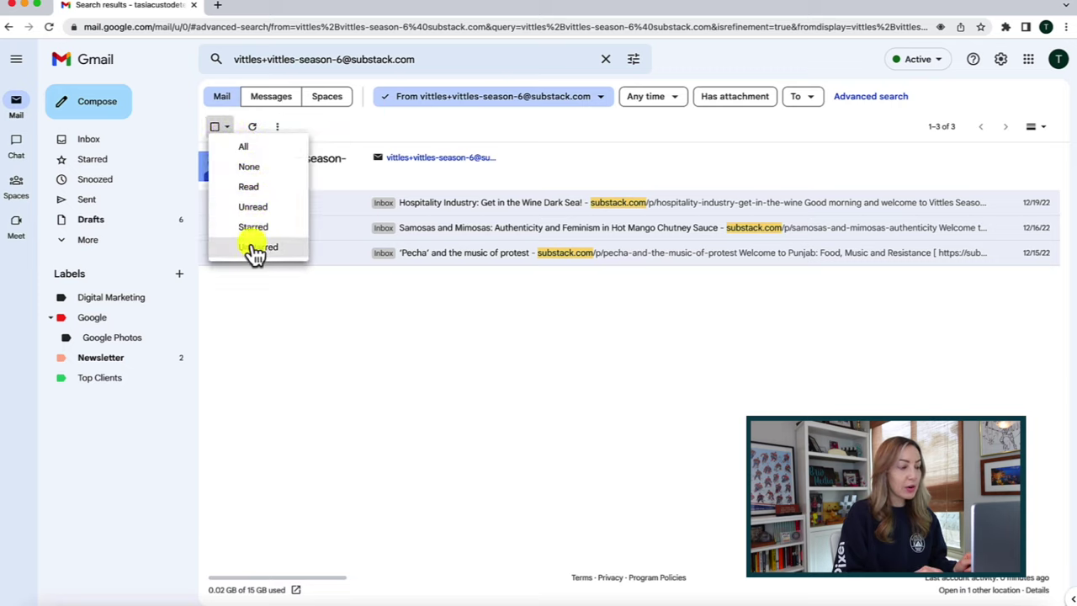
{"action": "left_click", "coordinate": [216, 132]}
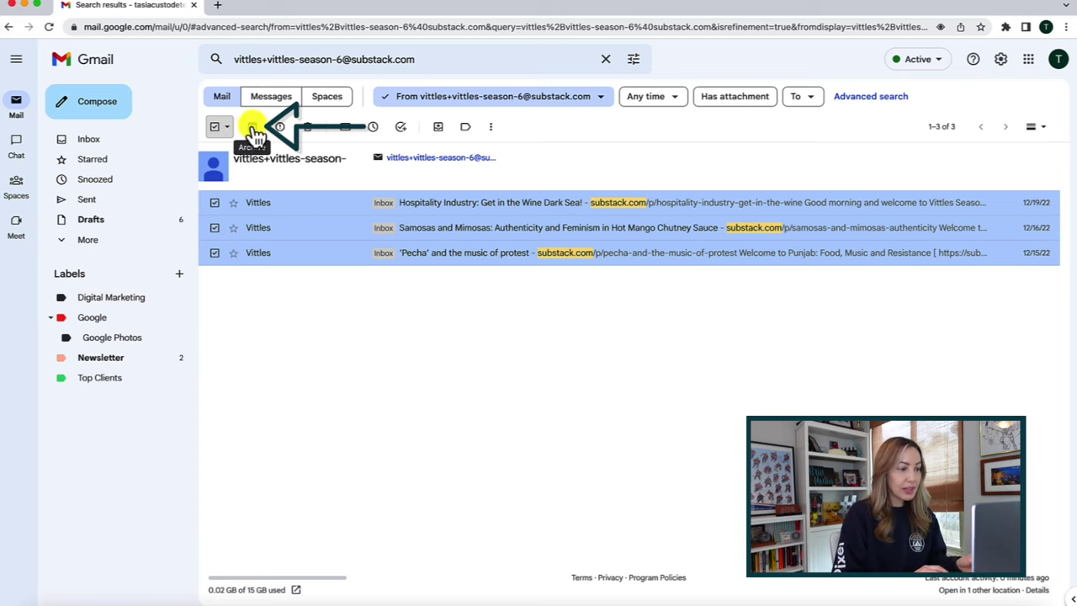
{"action": "left_click", "coordinate": [253, 128]}
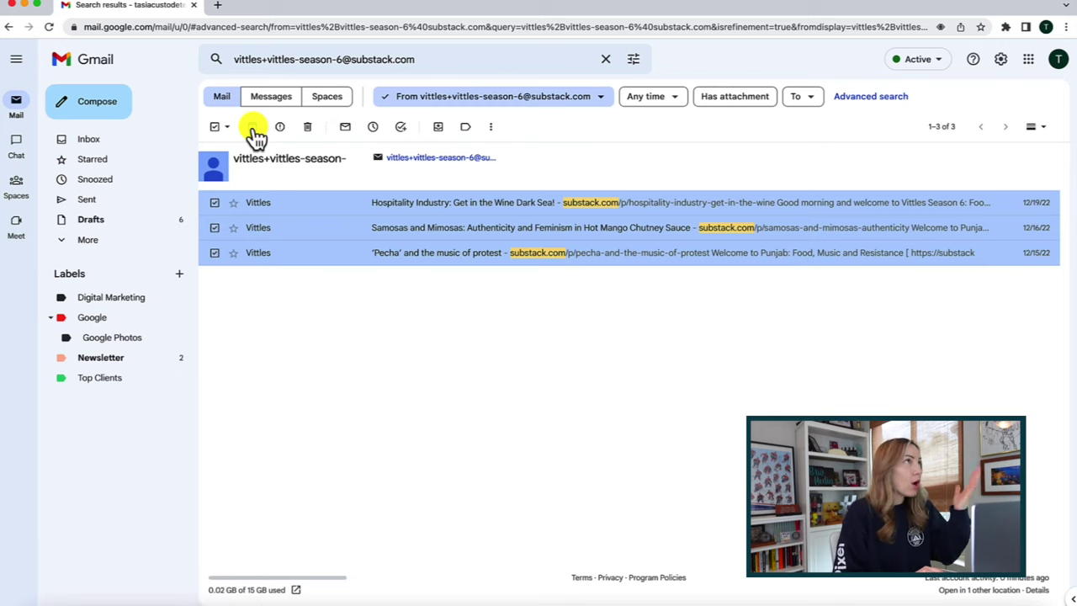
{"action": "left_click", "coordinate": [87, 244]}
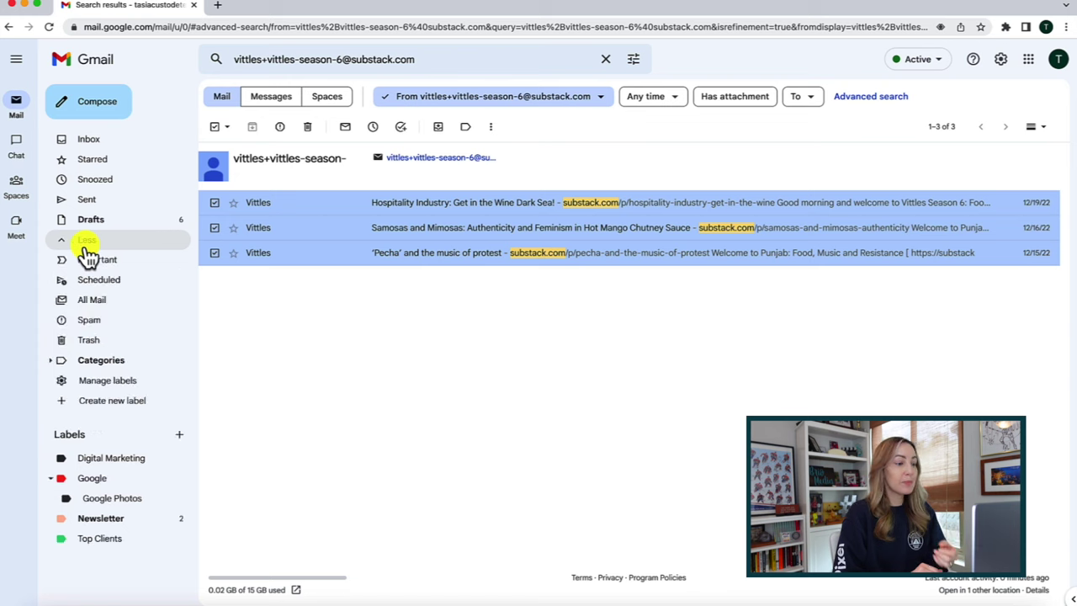
{"action": "left_click", "coordinate": [107, 305]}
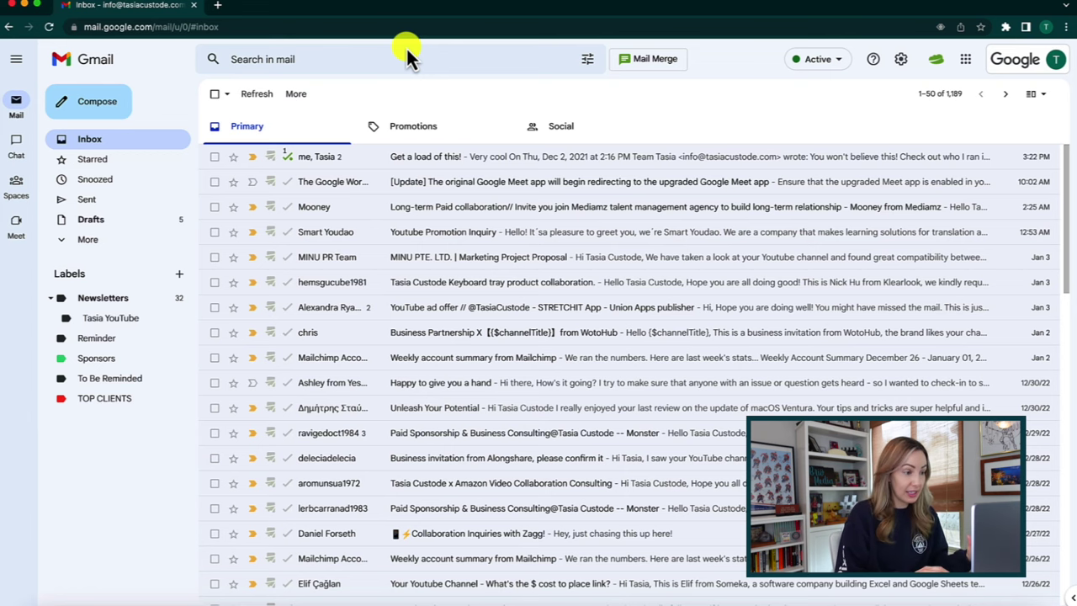
Search the other account's mail for the suggested contact's e-mail address, leaving the results unselected.
{"action": "left_click", "coordinate": [215, 94]}
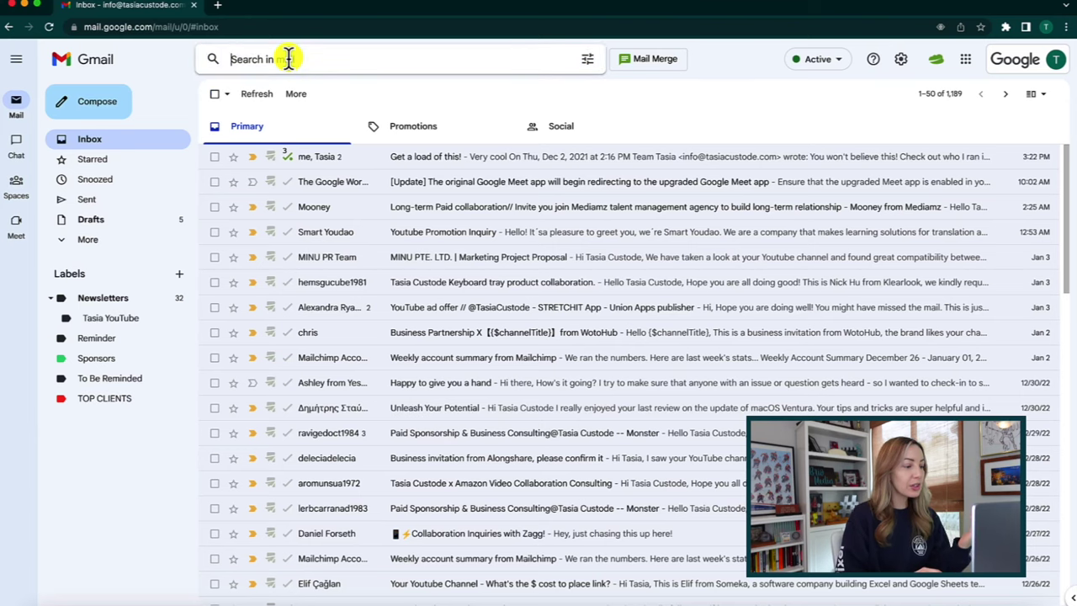
{"action": "type", "text": "t"}
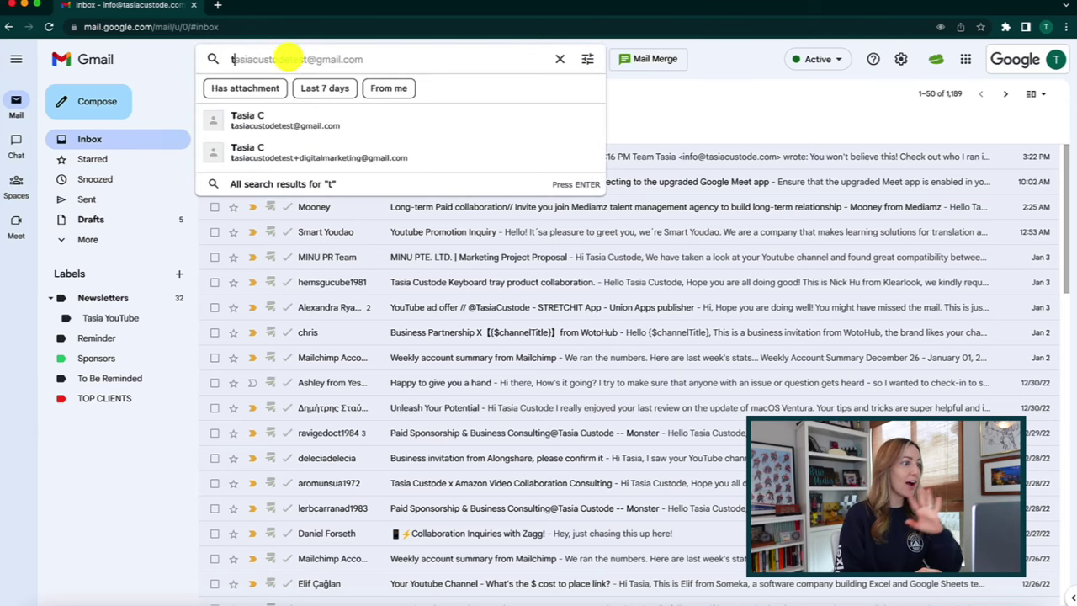
{"action": "left_click", "coordinate": [349, 114]}
{"action": "left_click", "coordinate": [215, 127]}
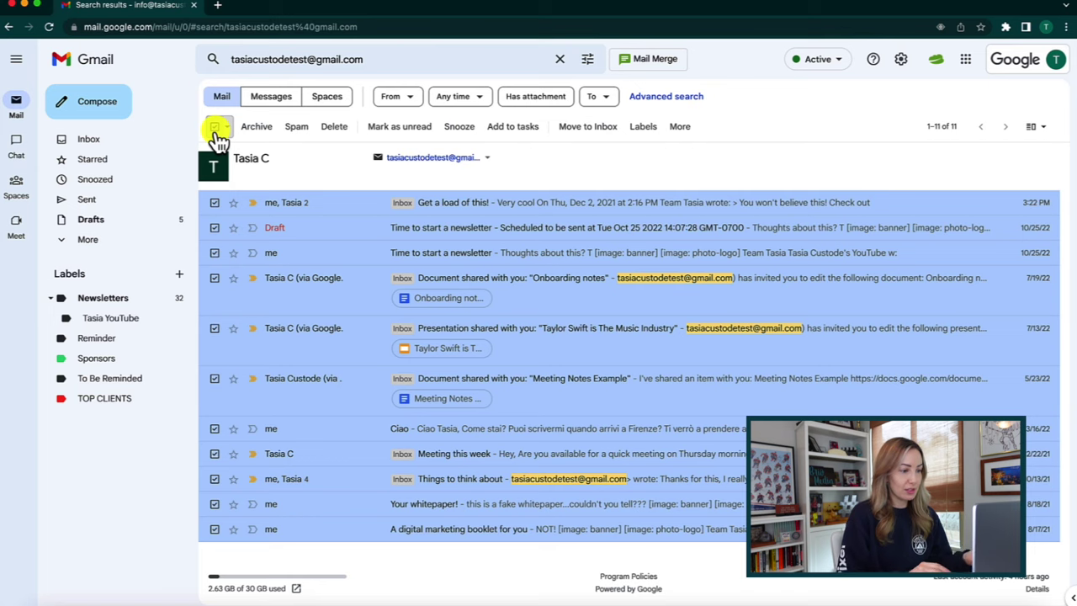
{"action": "left_click", "coordinate": [214, 127]}
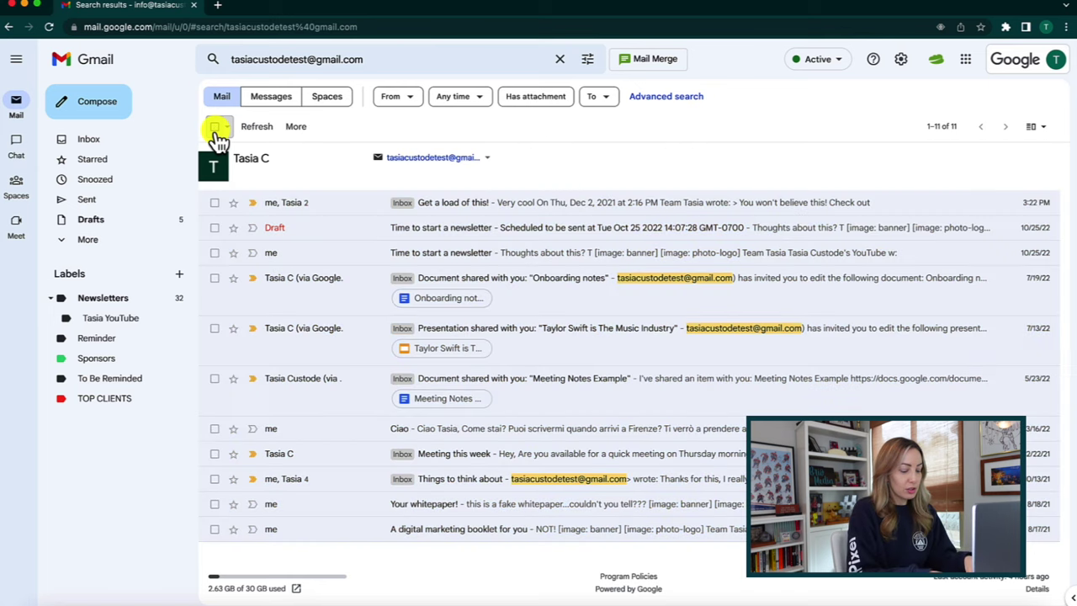
Filter the search results to messages sent from that contact and select all of them.
{"action": "left_click", "coordinate": [397, 97]}
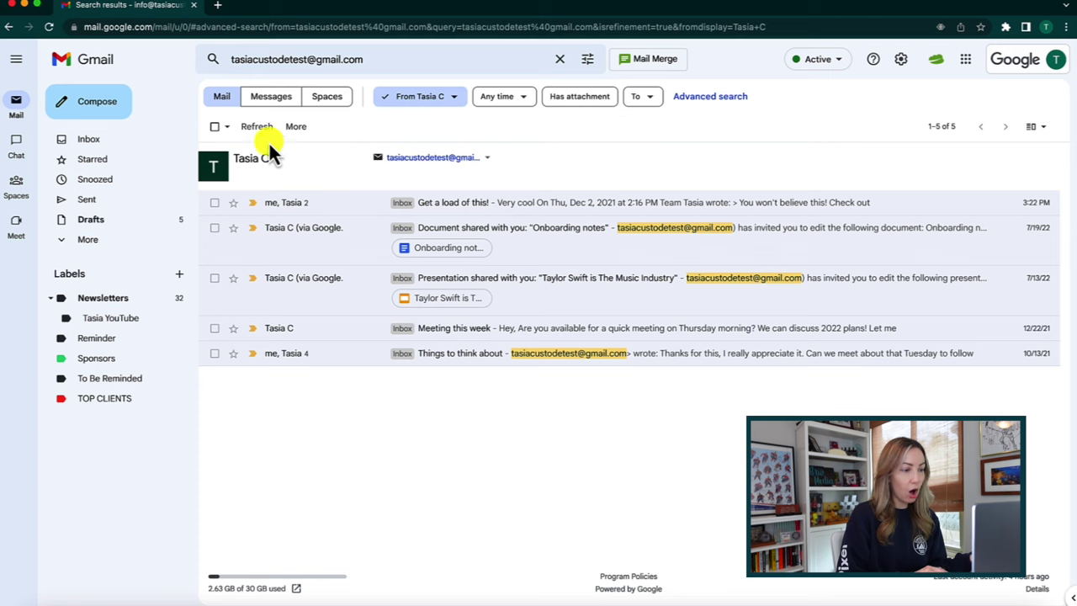
{"action": "left_click", "coordinate": [216, 128]}
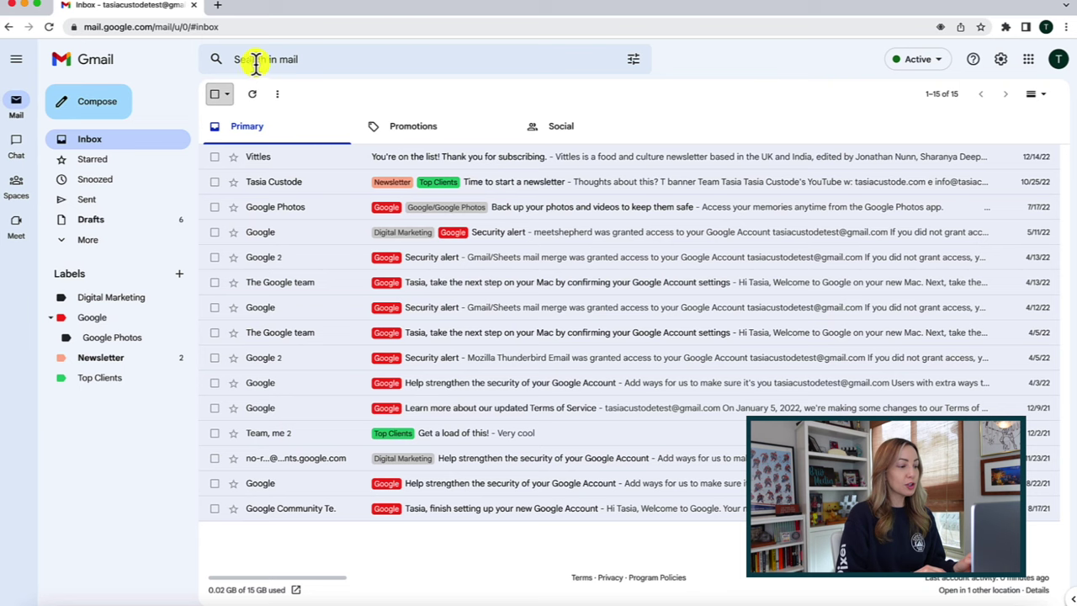
Find all unread emails in the test account with is:unread and delete every result.
{"action": "left_click", "coordinate": [255, 61]}
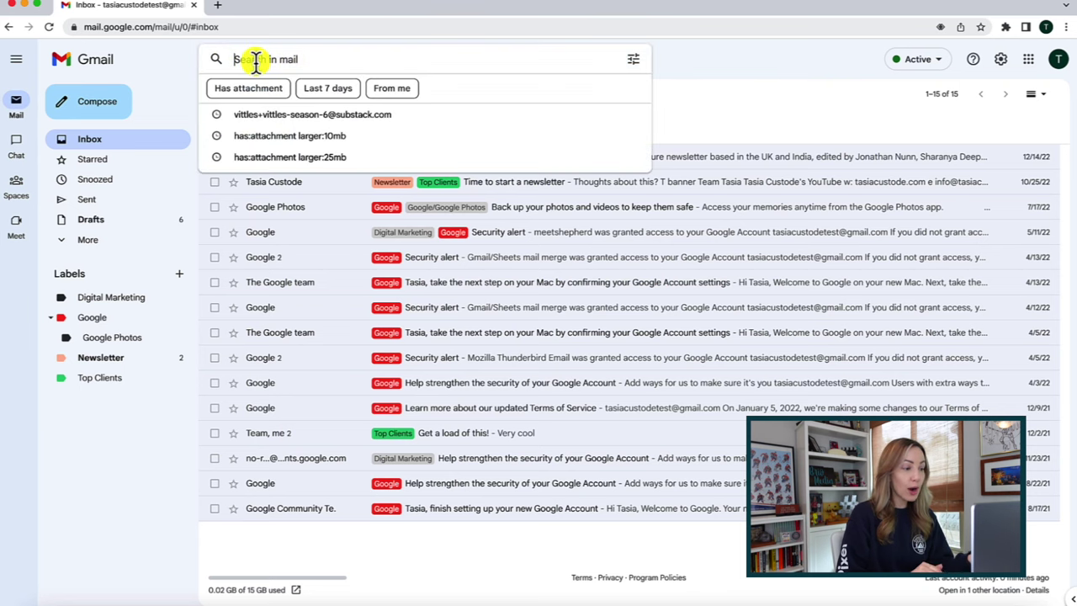
{"action": "type", "text": "is"}
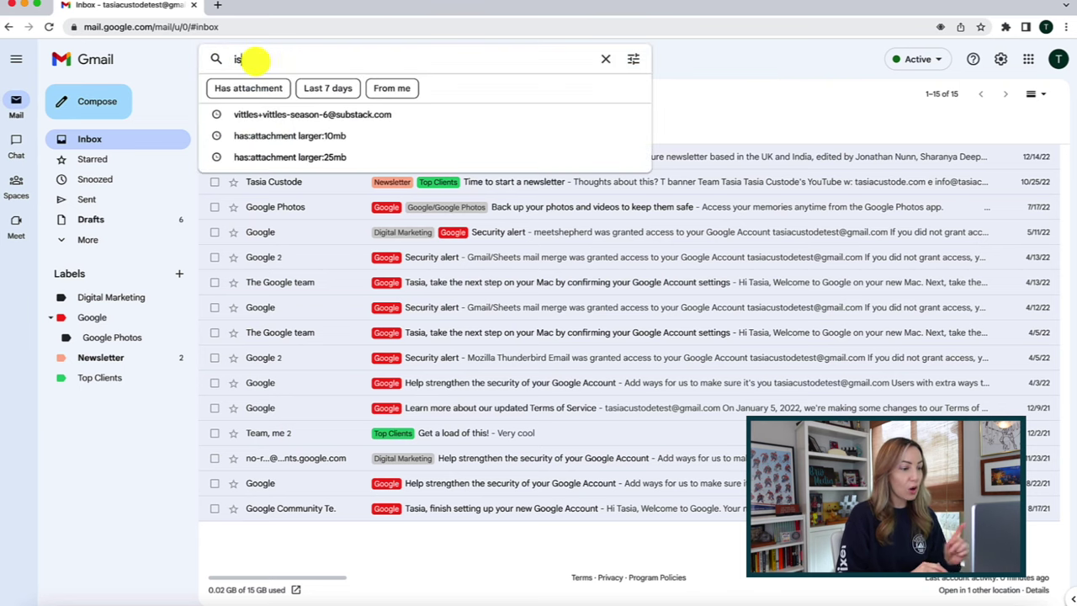
{"action": "type", "text": ":"}
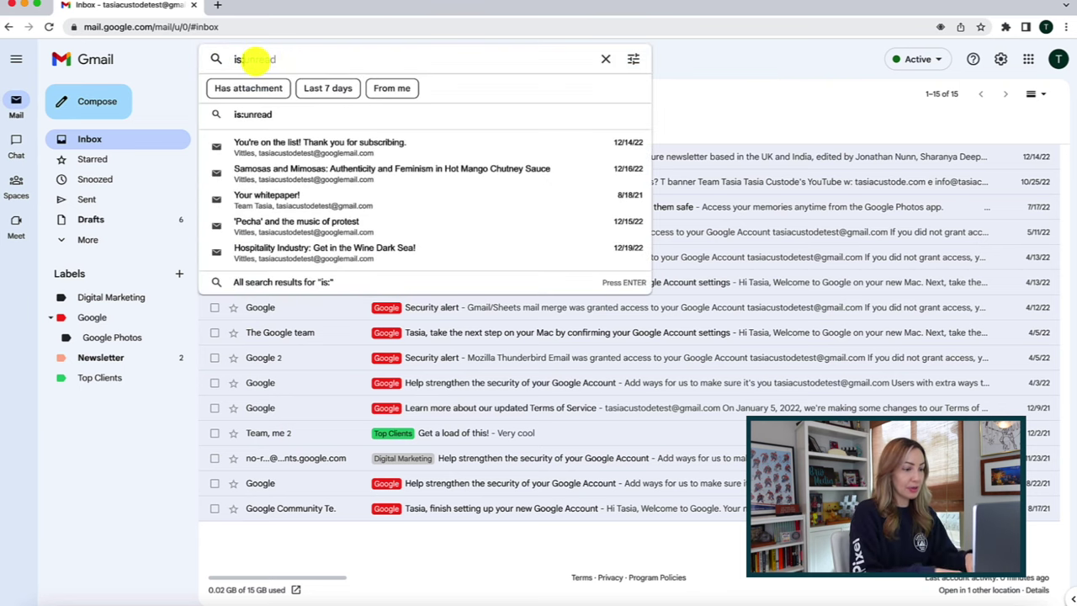
{"action": "key", "text": "Tab"}
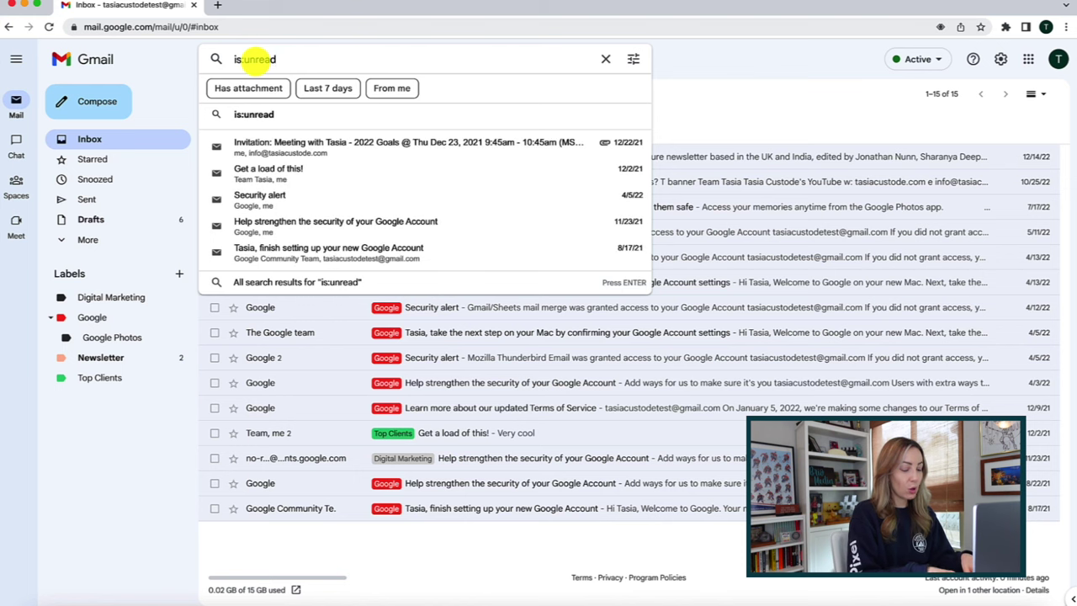
{"action": "key", "text": "Return"}
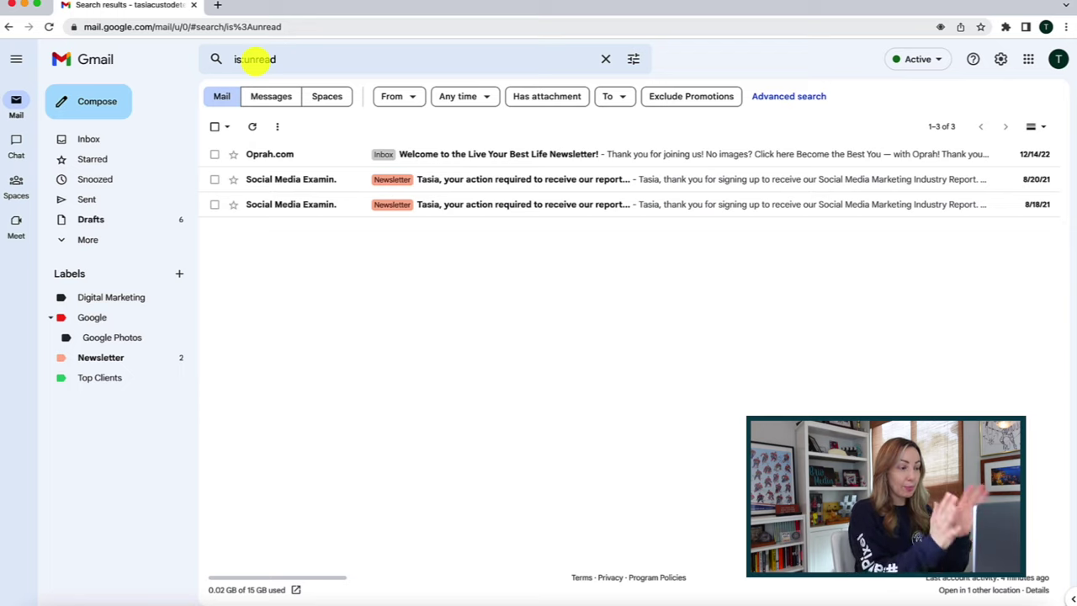
{"action": "left_click", "coordinate": [215, 128]}
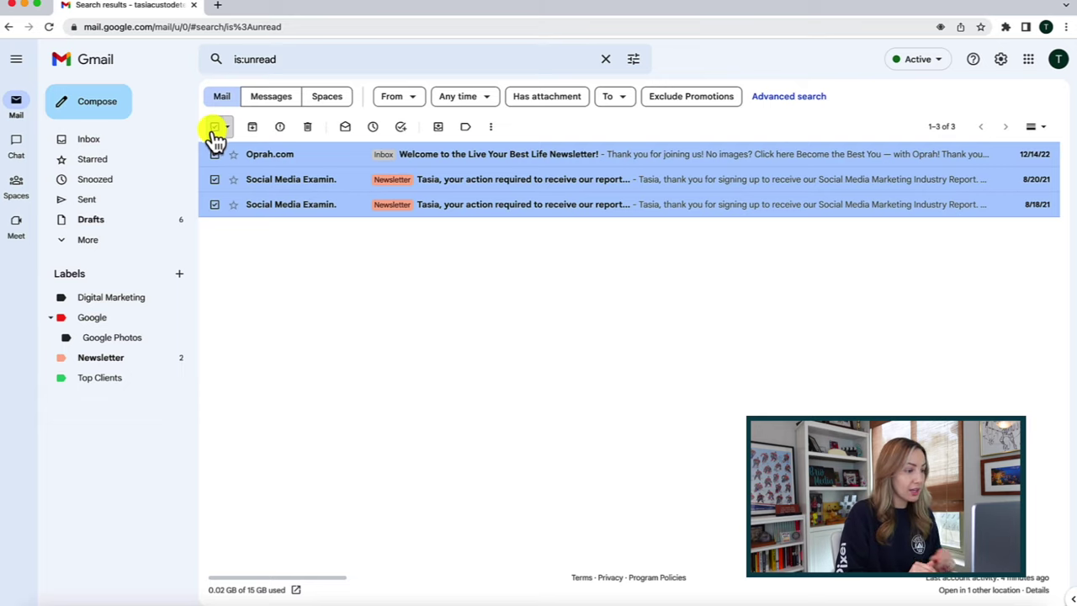
{"action": "left_click", "coordinate": [309, 131]}
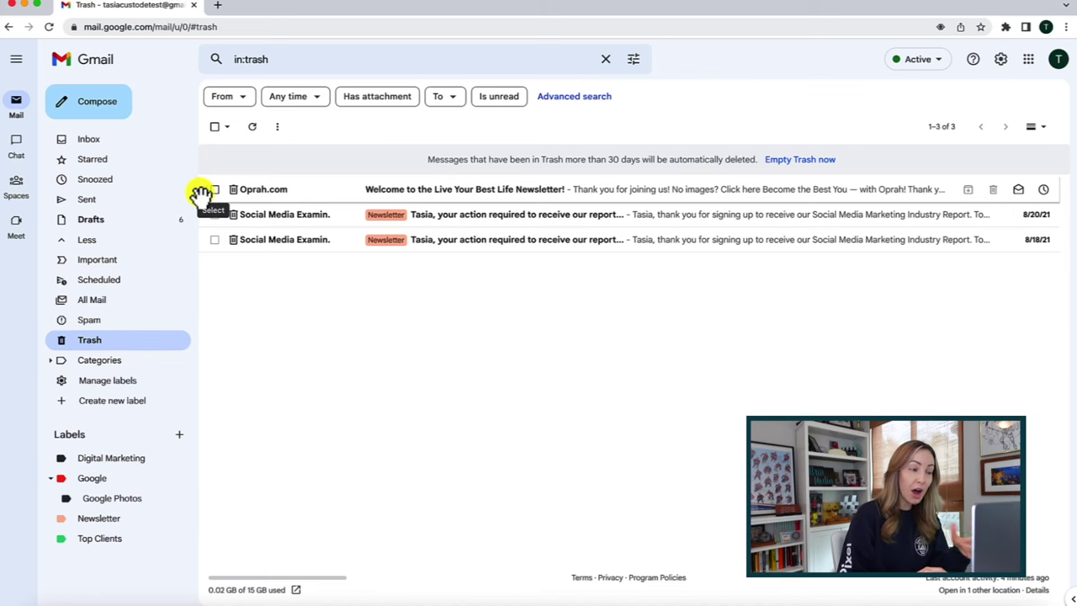
Move the Oprah.com welcome email from the trash to the inbox and empty the trash.
{"action": "left_click_drag", "start_coordinate": [202, 192], "coordinate": [98, 150]}
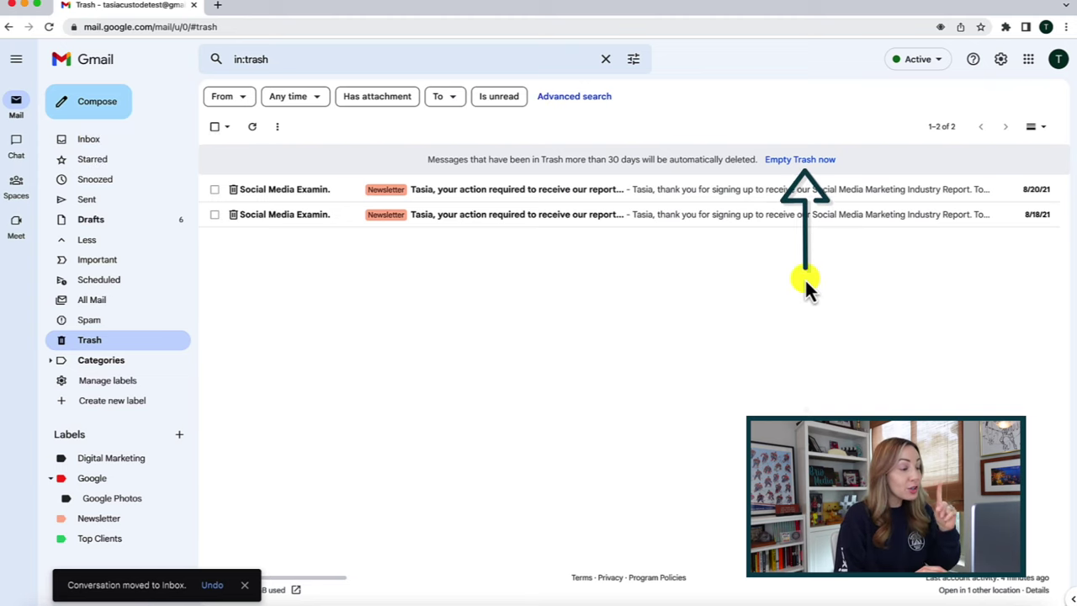
{"action": "left_click", "coordinate": [821, 160]}
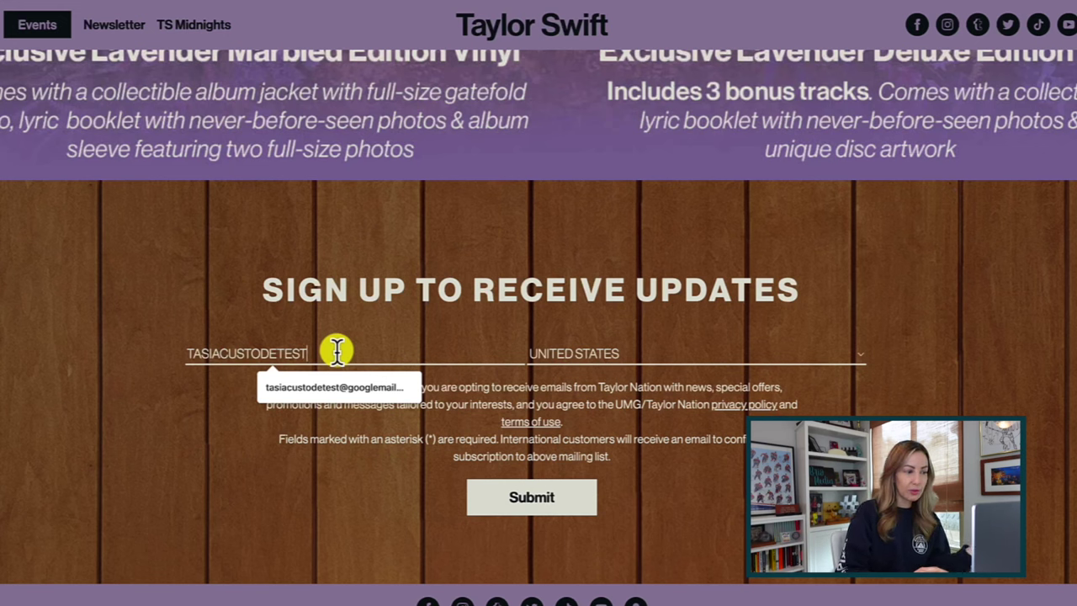
On the Taylor Swift website's sign-up form, append a plus sign to the username of the e-mail address.
{"action": "type", "text": "+"}
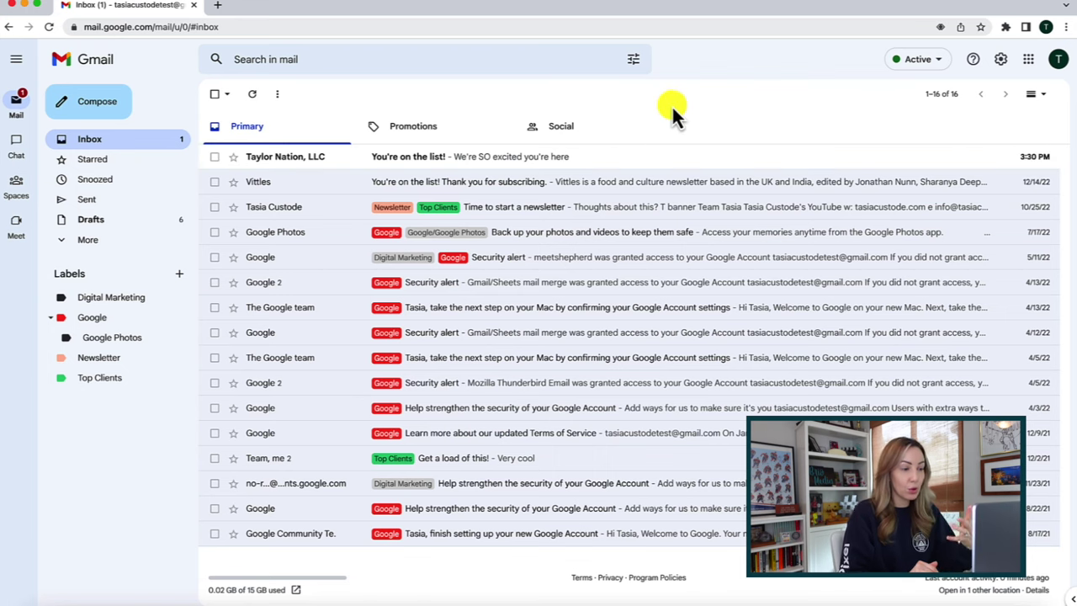
Select the Taylor Nation, LLC email, view the available labels without applying any, and show its further message actions.
{"action": "left_click", "coordinate": [215, 158]}
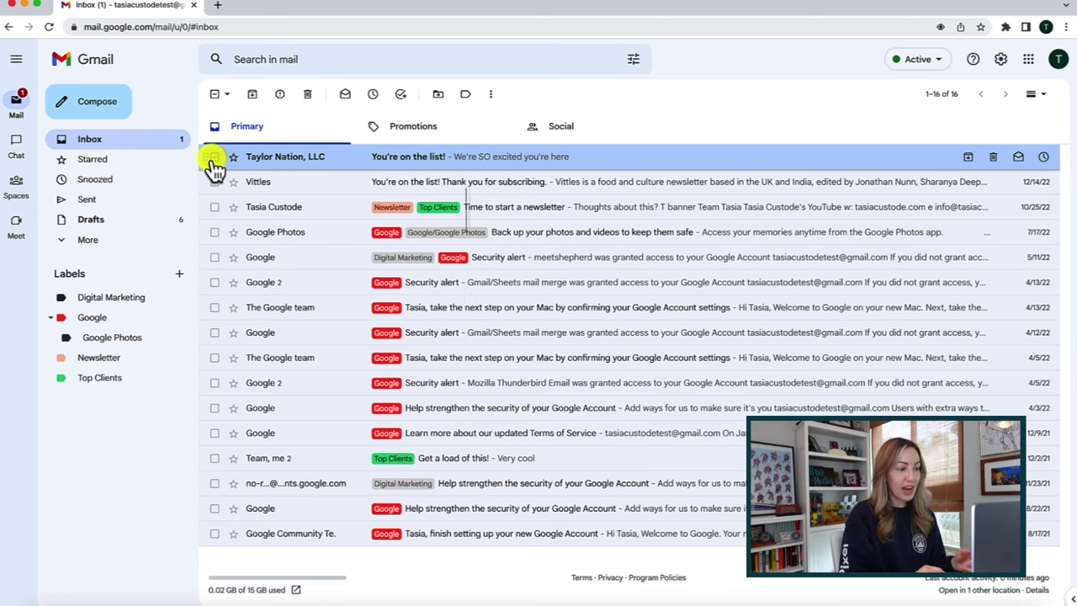
{"action": "left_click", "coordinate": [465, 94]}
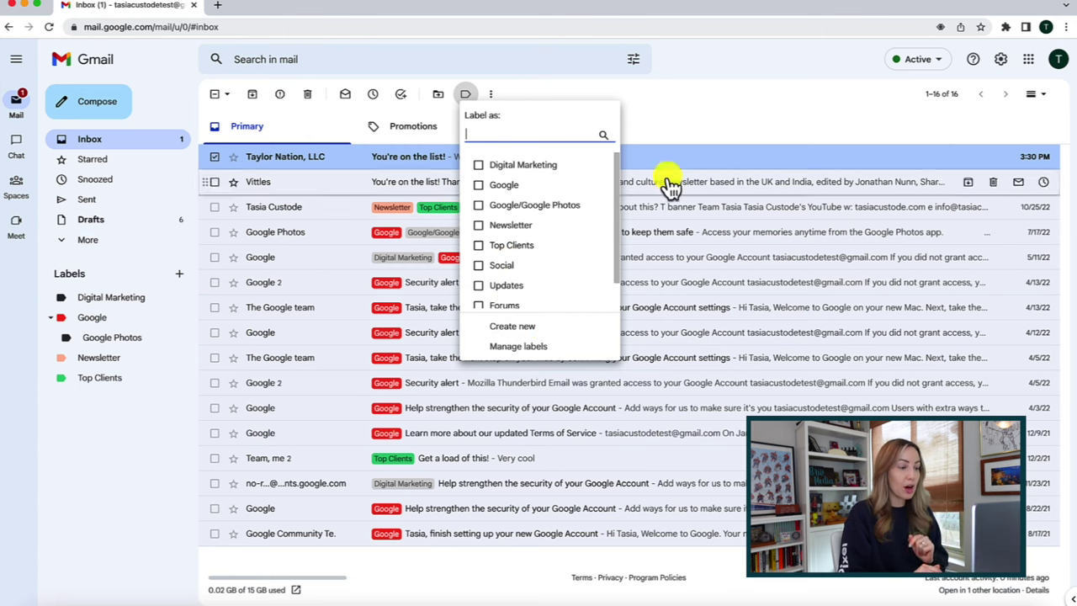
{"action": "left_click", "coordinate": [680, 107]}
{"action": "left_click", "coordinate": [492, 94]}
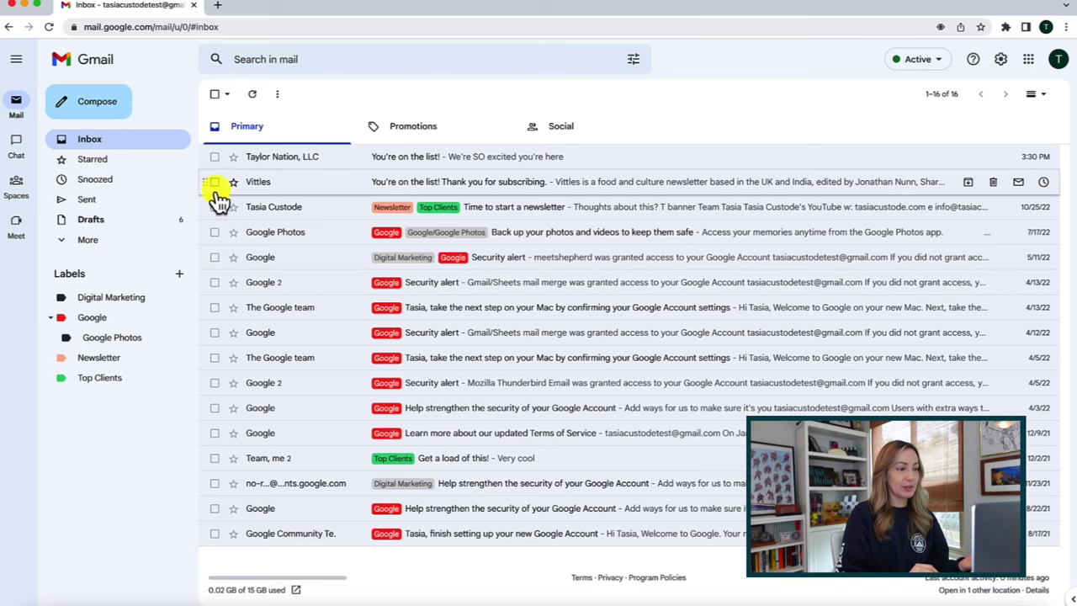
Select and open the Vittles subscription email, and view the contents of the Spam folder.
{"action": "left_click", "coordinate": [214, 182]}
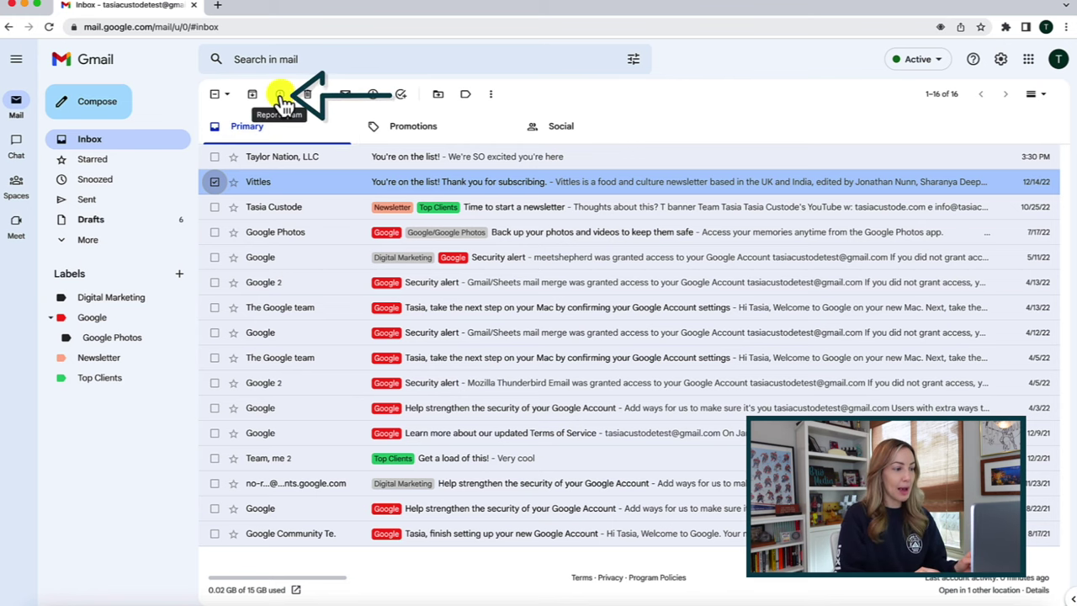
{"action": "left_click", "coordinate": [308, 184]}
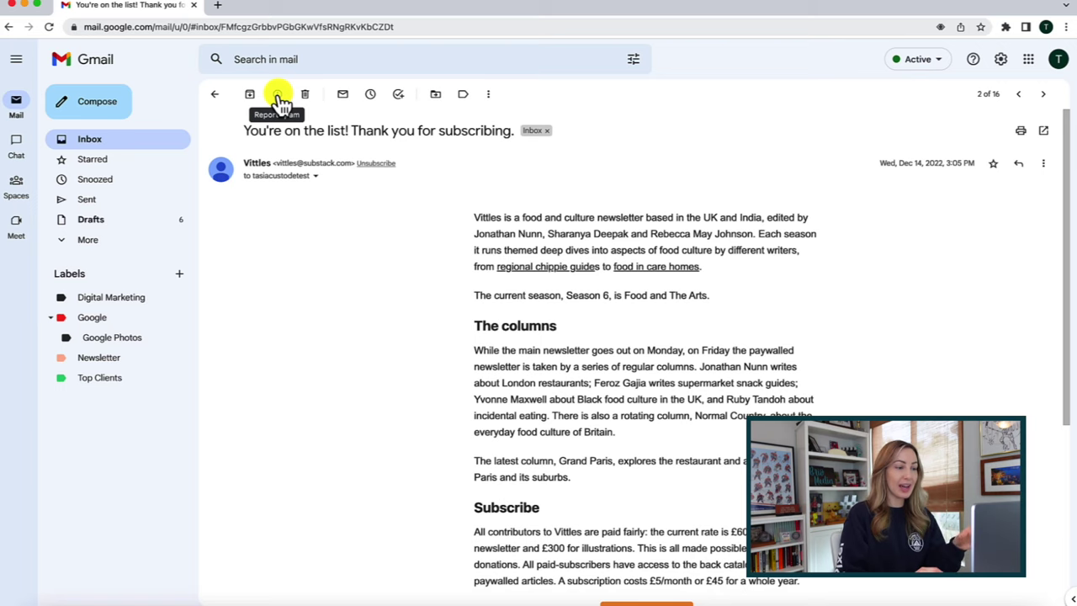
{"action": "left_click", "coordinate": [80, 245]}
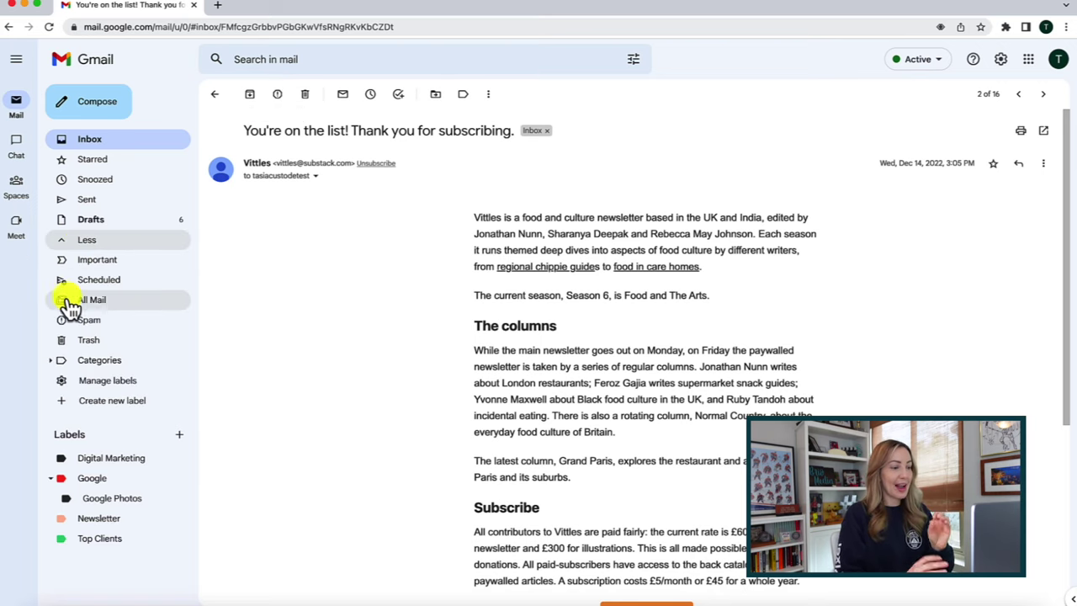
{"action": "left_click", "coordinate": [143, 330]}
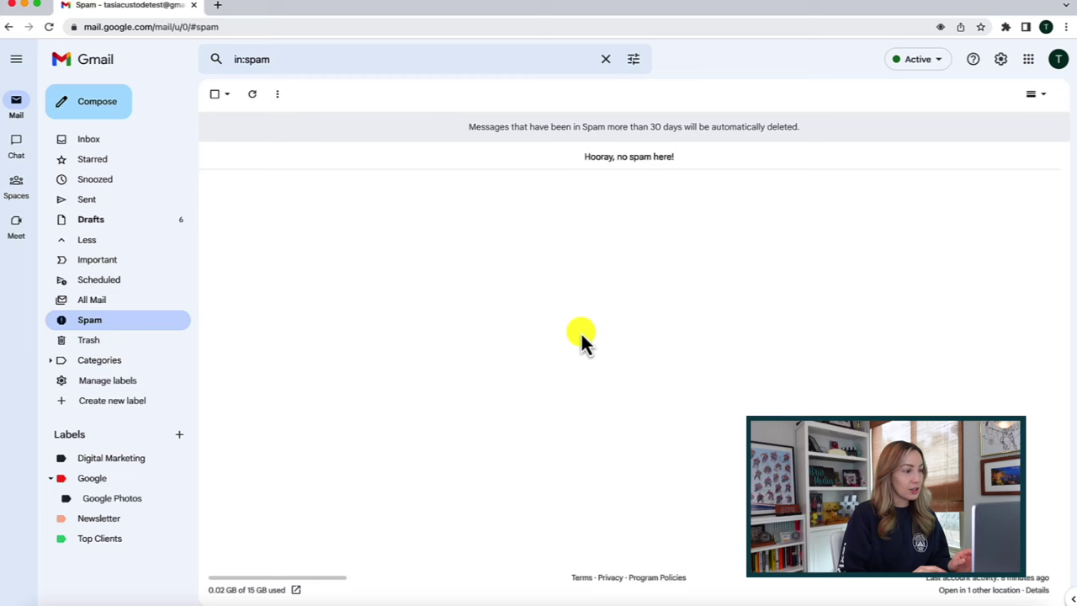
Go to the Google Account management site for the test account and open its Security settings.
{"action": "left_click", "coordinate": [1059, 60]}
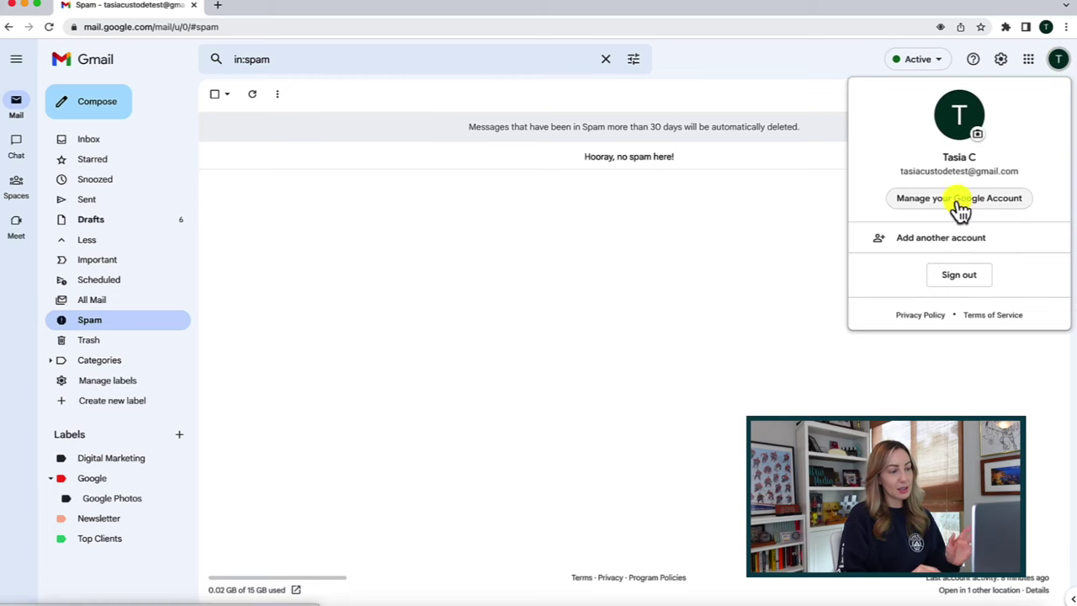
{"action": "left_click", "coordinate": [925, 202]}
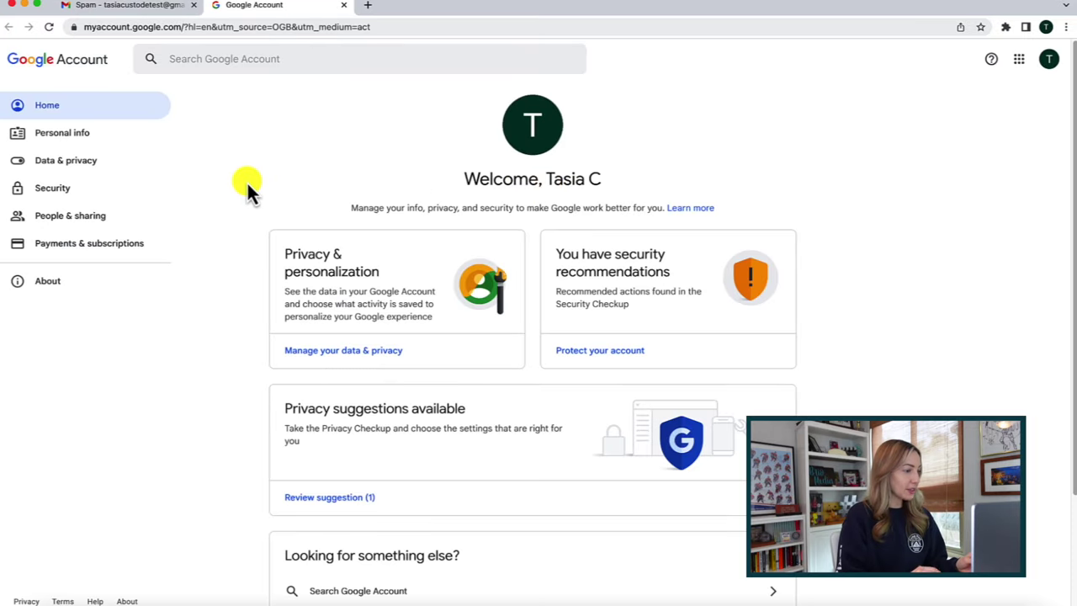
{"action": "left_click", "coordinate": [52, 191]}
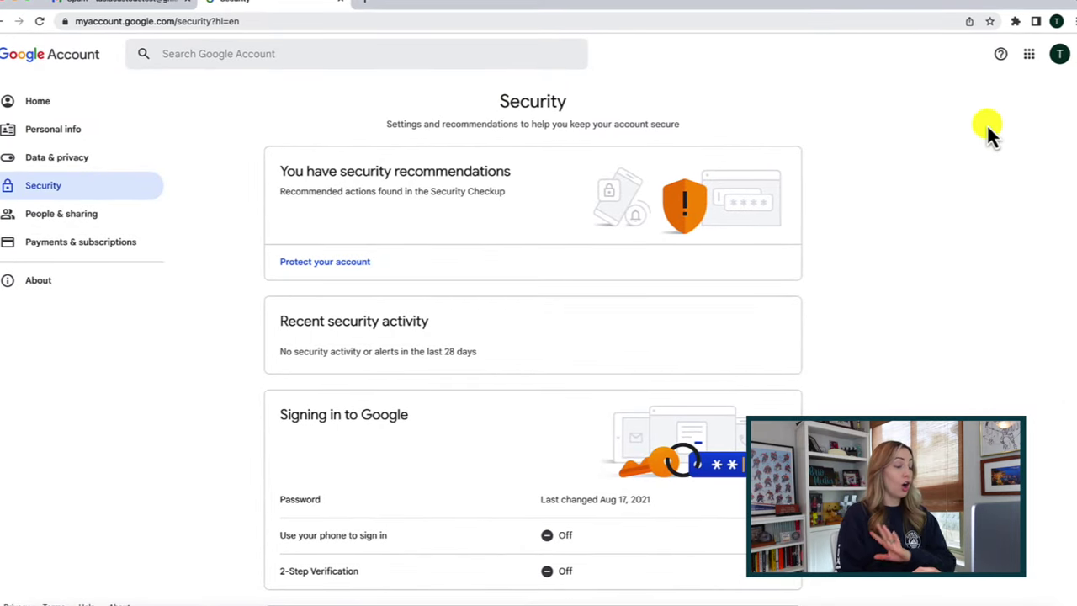
Review the sign-in, verification, device and third-party access sections, and open the Security Checkup to examine its recommended actions.
{"action": "scroll", "coordinate": [1060, 93], "scroll_direction": "down", "scroll_amount": 2}
{"action": "scroll", "coordinate": [539, 336], "scroll_direction": "down", "scroll_amount": 4}
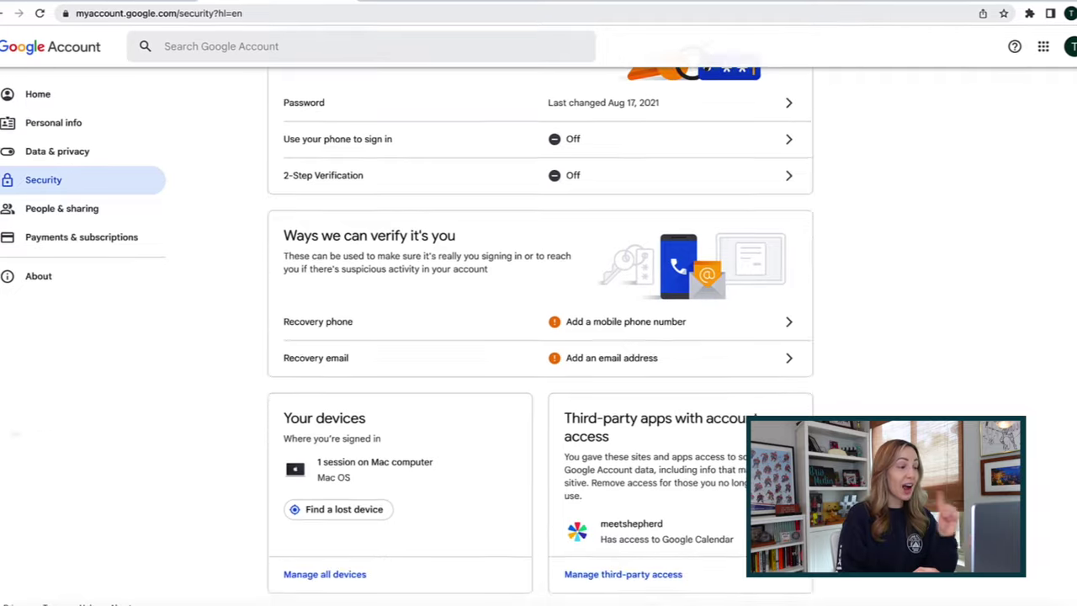
{"action": "scroll", "coordinate": [539, 337], "scroll_direction": "down", "scroll_amount": 1}
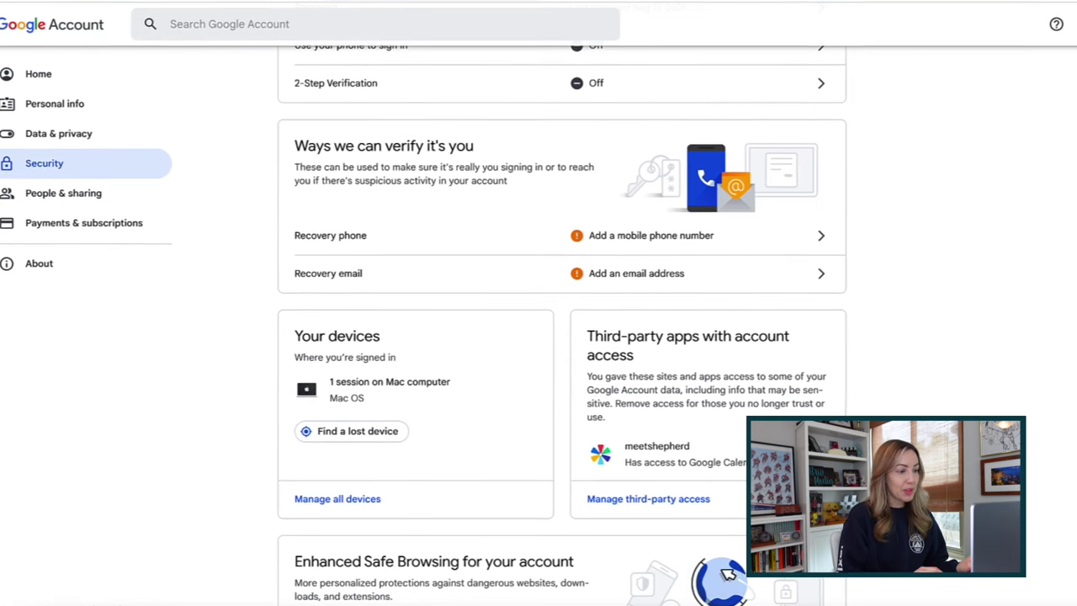
{"action": "scroll", "coordinate": [723, 575], "scroll_direction": "up", "scroll_amount": 3}
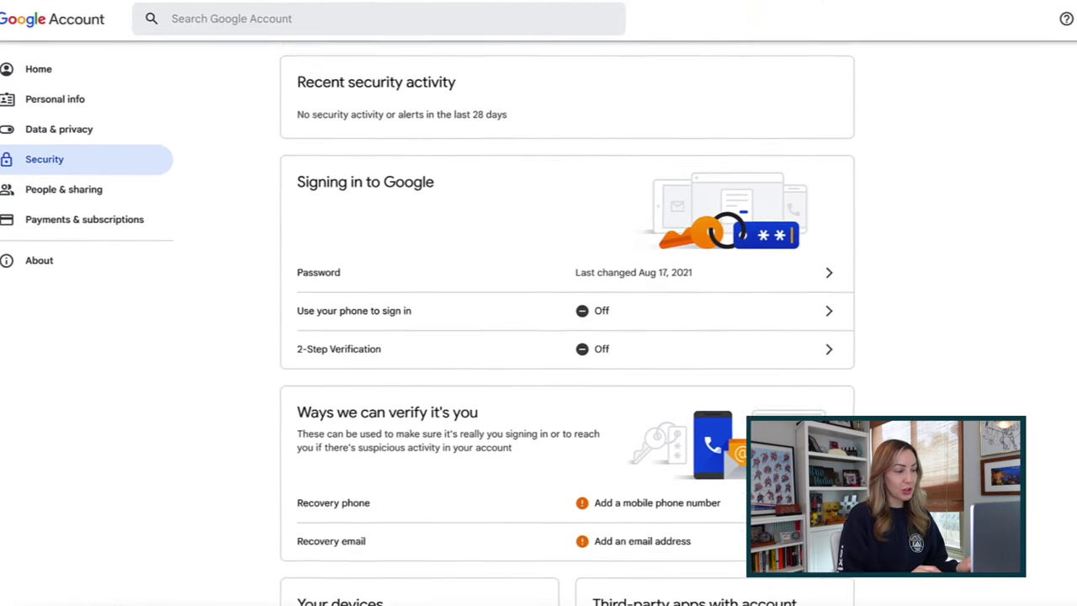
{"action": "scroll", "coordinate": [572, 336], "scroll_direction": "up", "scroll_amount": 3}
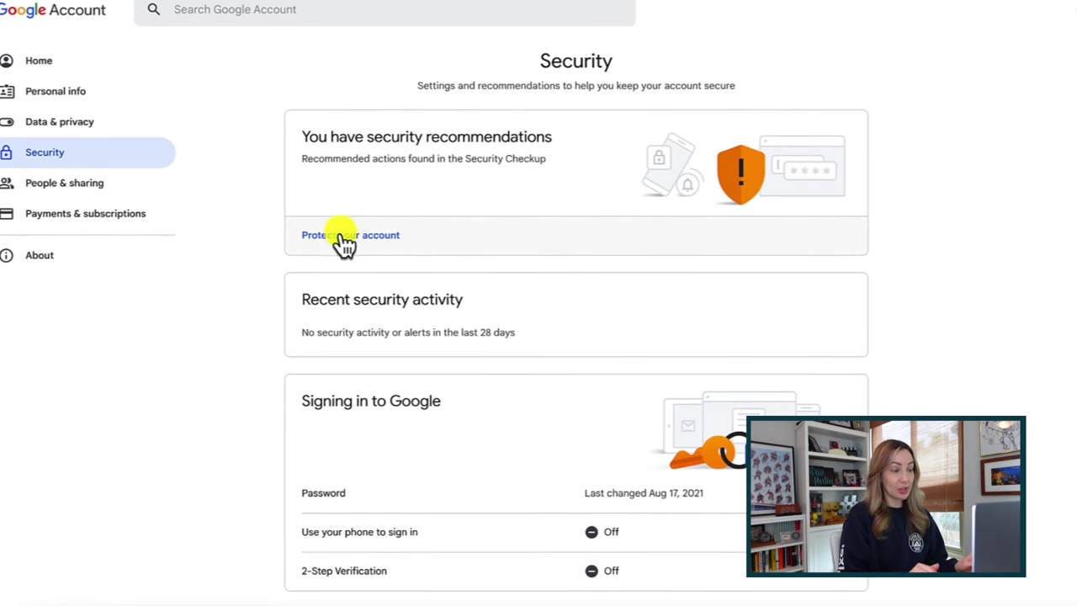
{"action": "left_click", "coordinate": [379, 243]}
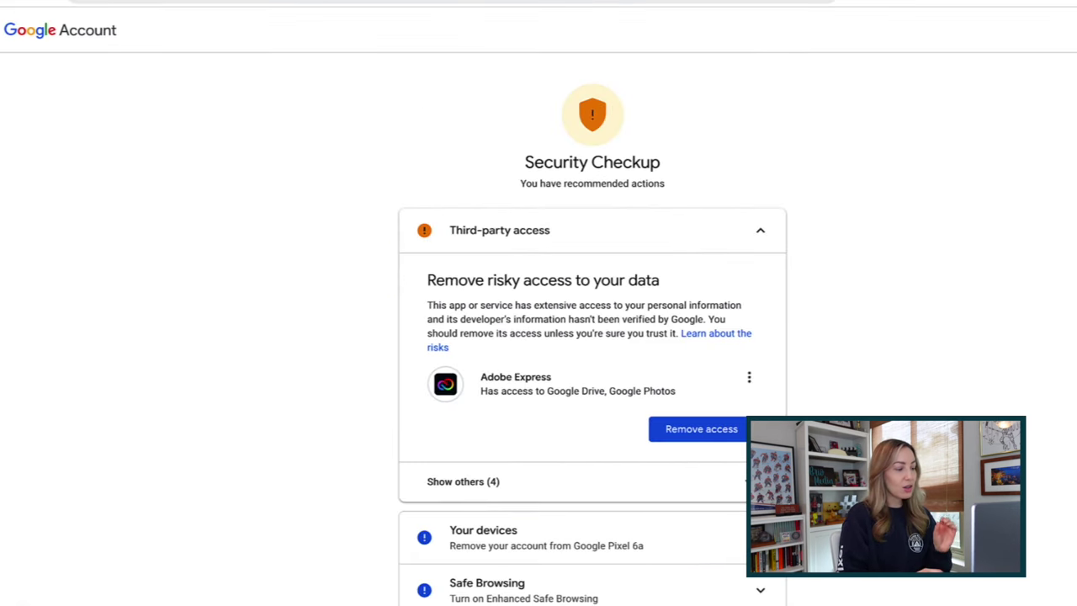
{"action": "scroll", "coordinate": [573, 337], "scroll_direction": "down", "scroll_amount": 3}
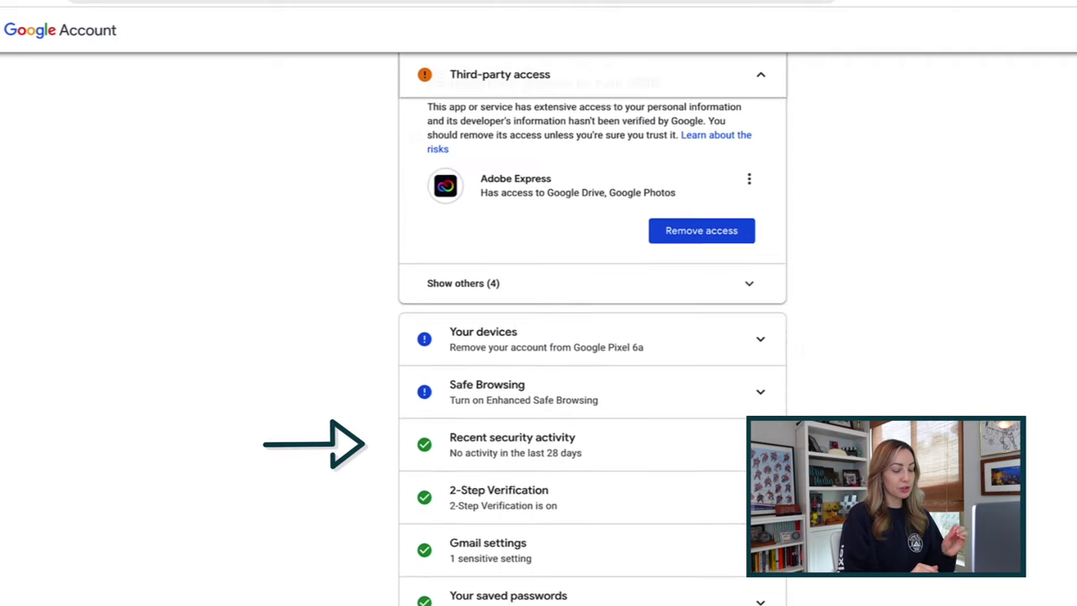